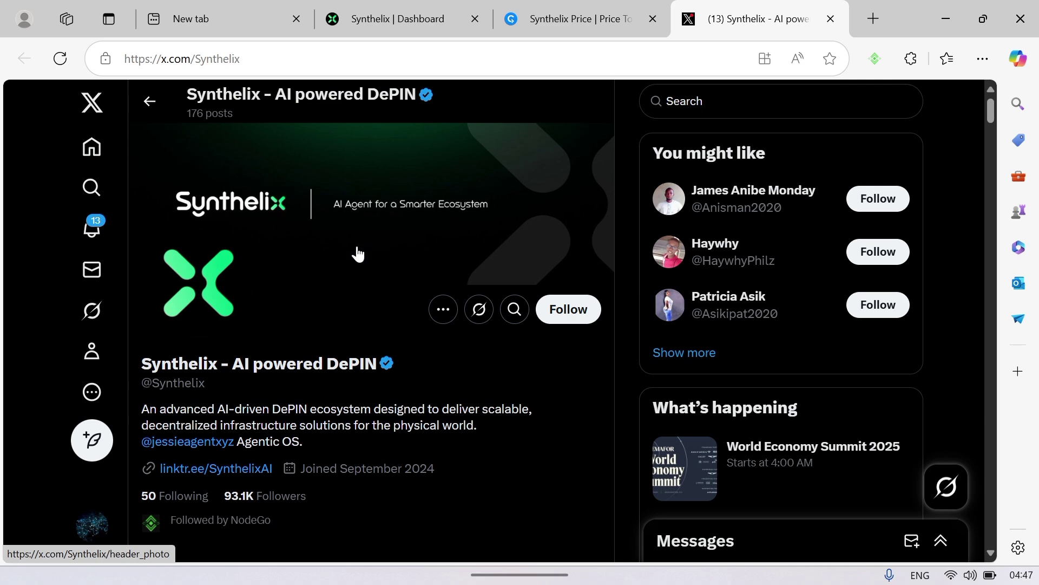
Review Synthelix's X profile down to the Phase 2 Testnet Beta post, and check the project's CryptoRank page.
scroll(358, 254, "down", 5)
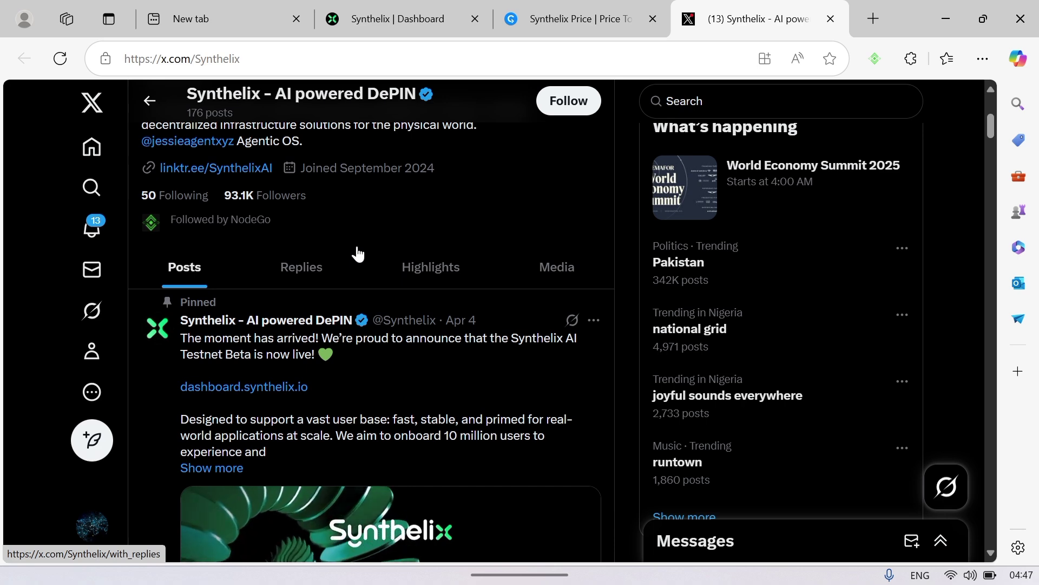
scroll(357, 253, "down", 6)
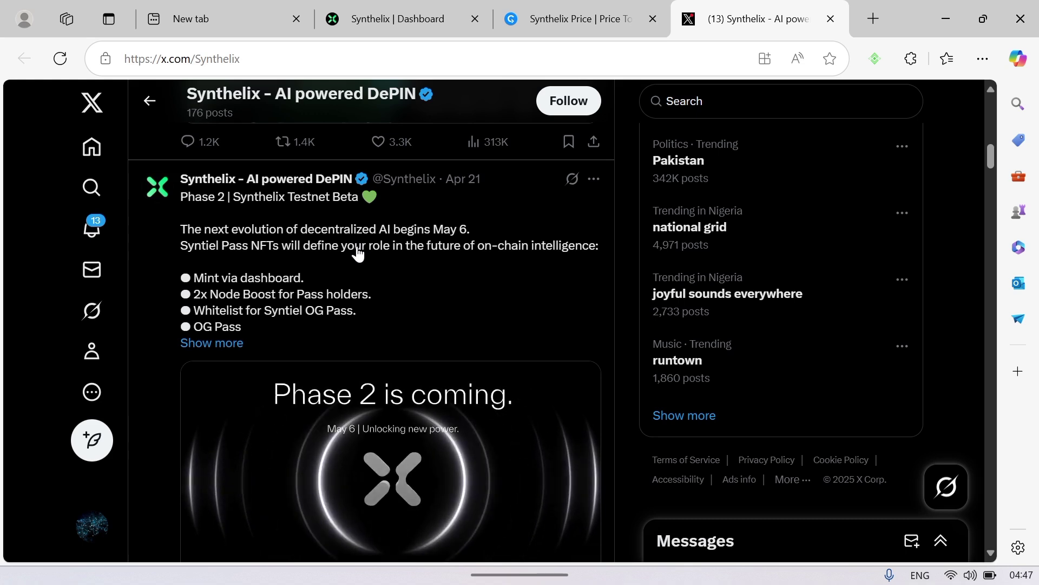
left_click(533, 28)
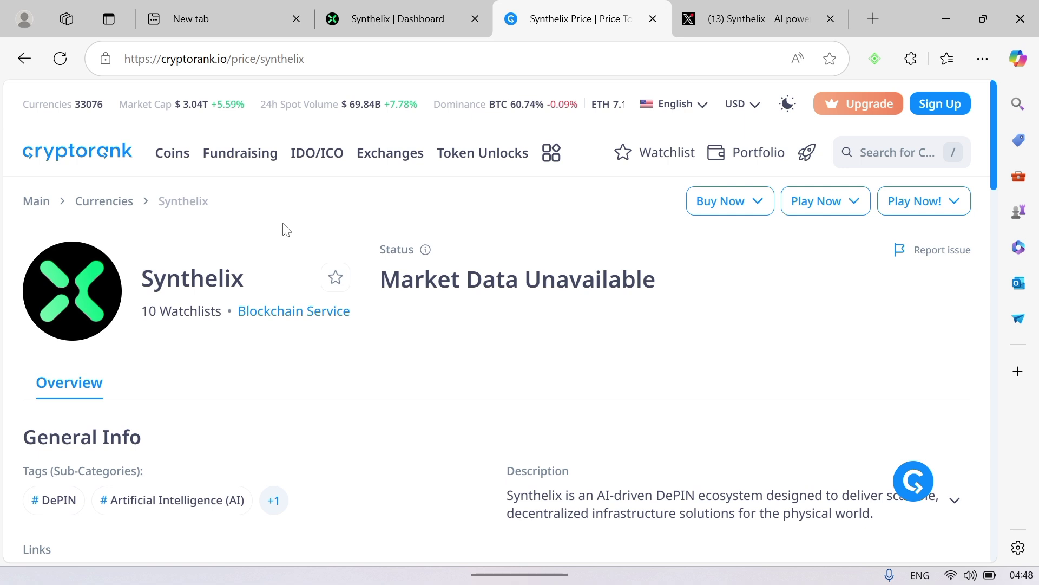
left_click(761, 20)
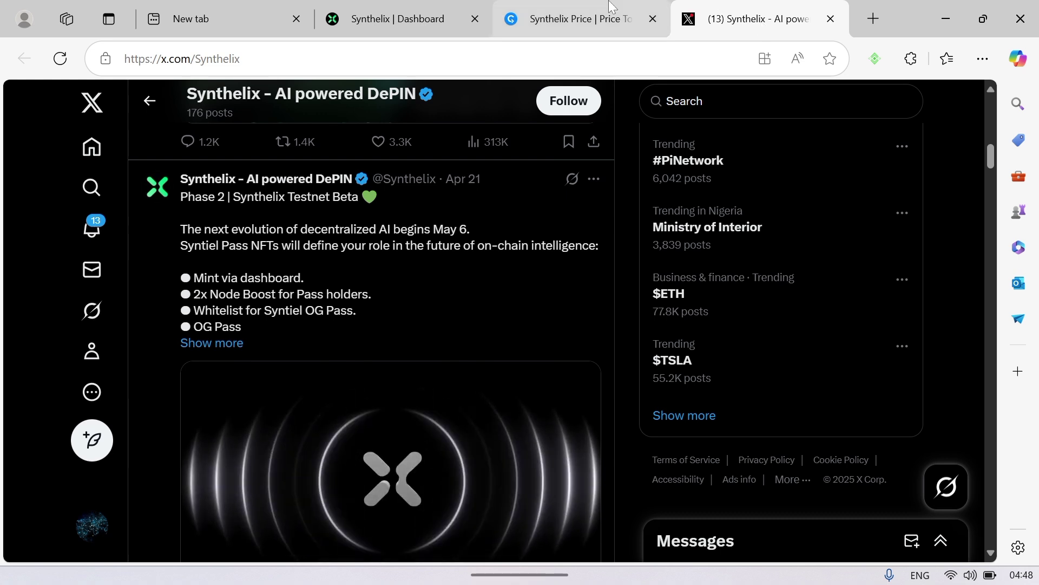
left_click(567, 21)
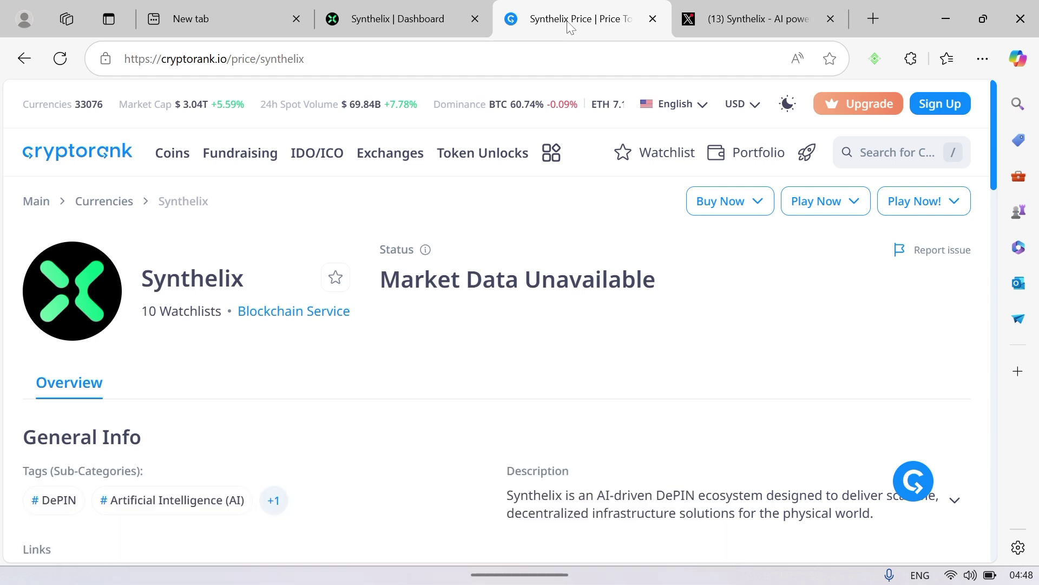
On the Synthelix dashboard, disconnect the current wallet and connect again with the MetaMask option.
left_click(412, 11)
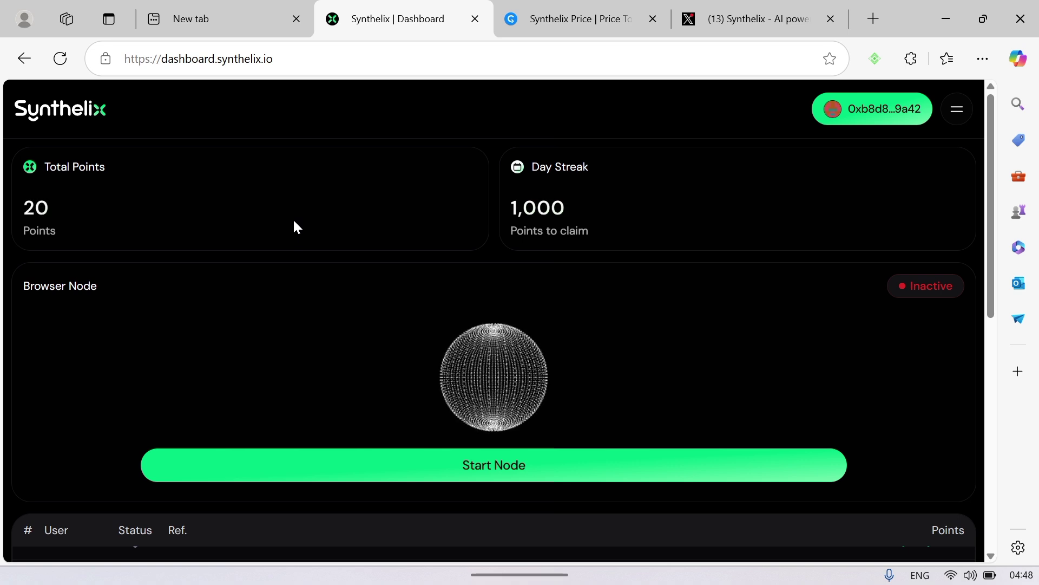
left_click(860, 113)
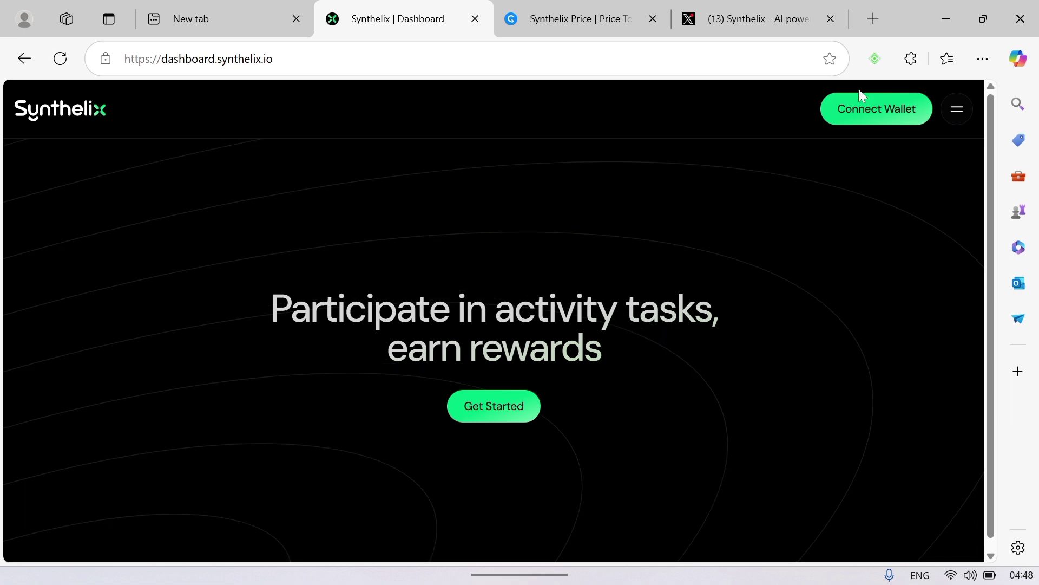
left_click(870, 121)
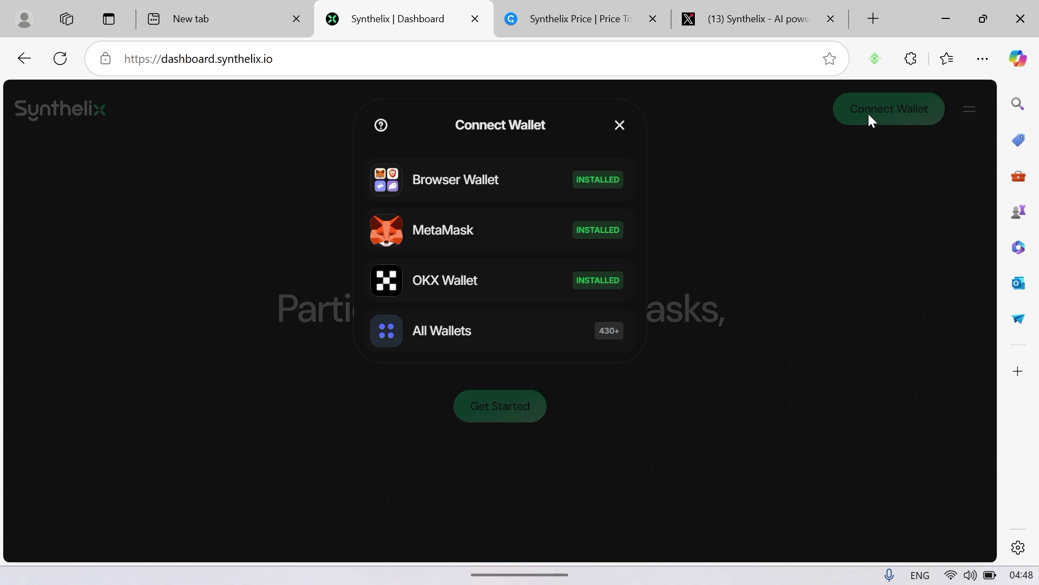
left_click(472, 238)
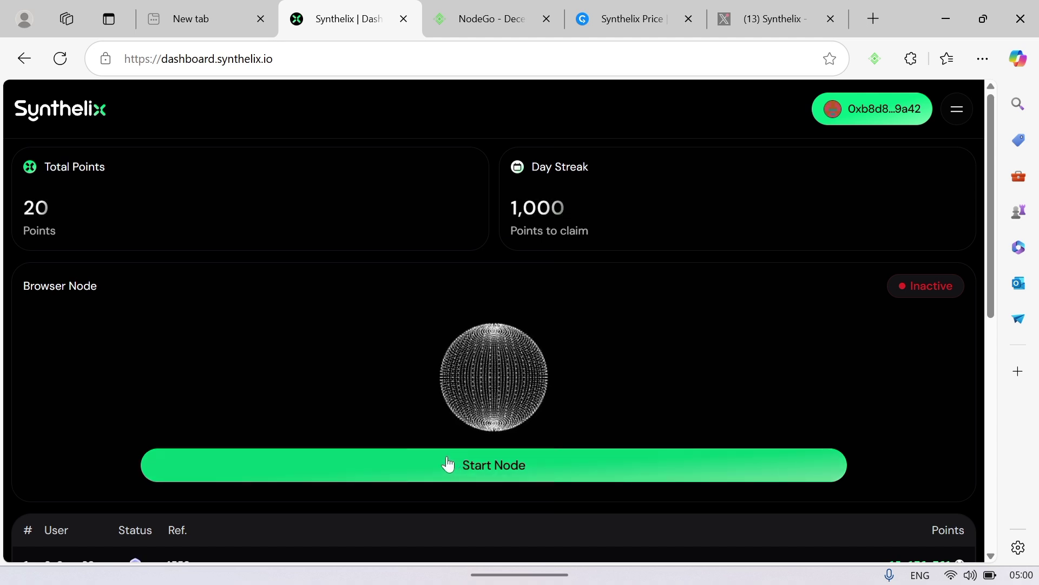
Start the browser node on the Synthelix dashboard and approve the wallet's signature request.
left_click(484, 461)
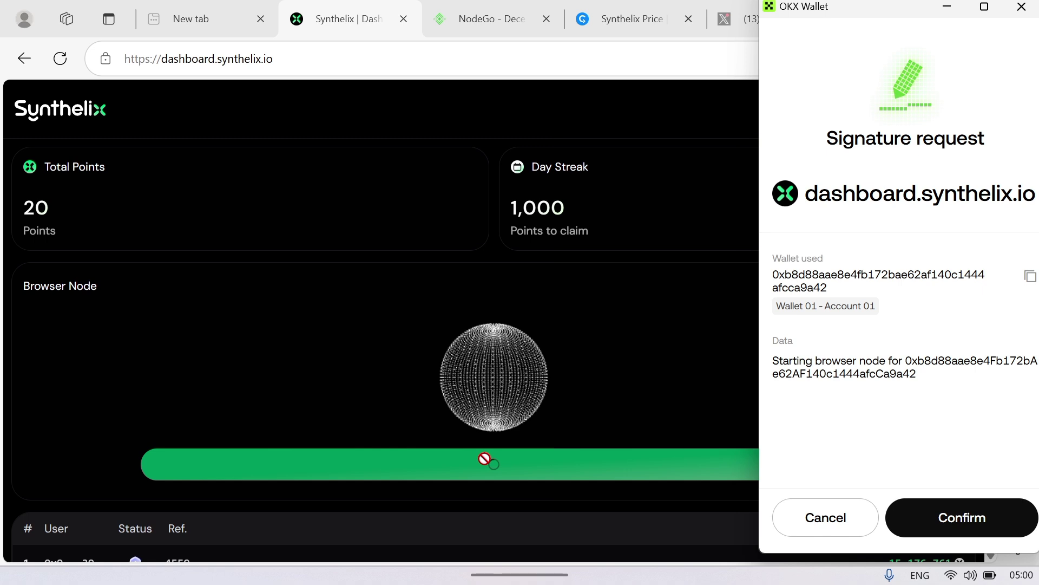
left_click(927, 510)
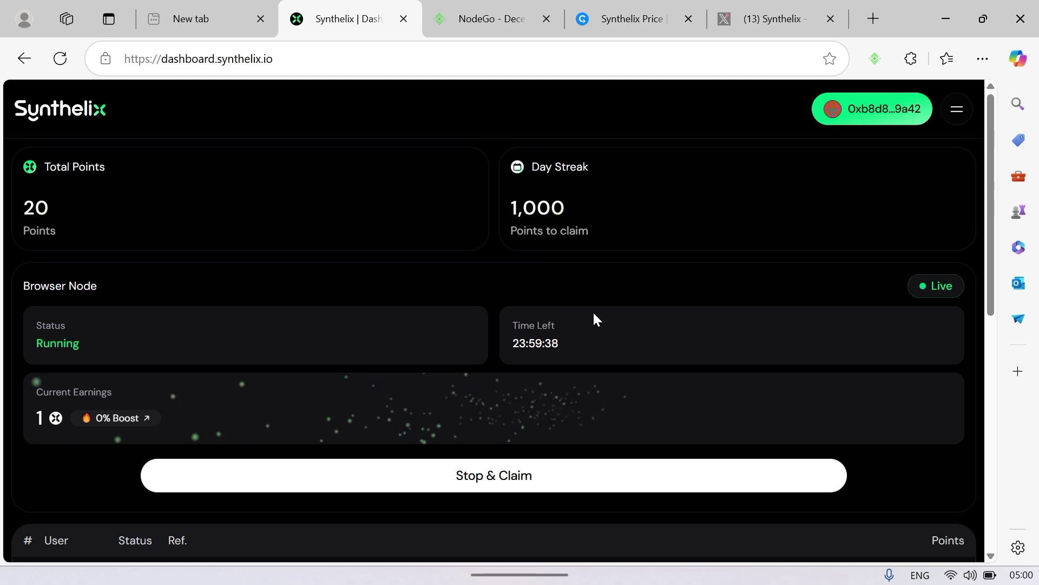
Examine the leaderboard of users, referrals and points below the running browser node.
scroll(595, 315, "down", 5)
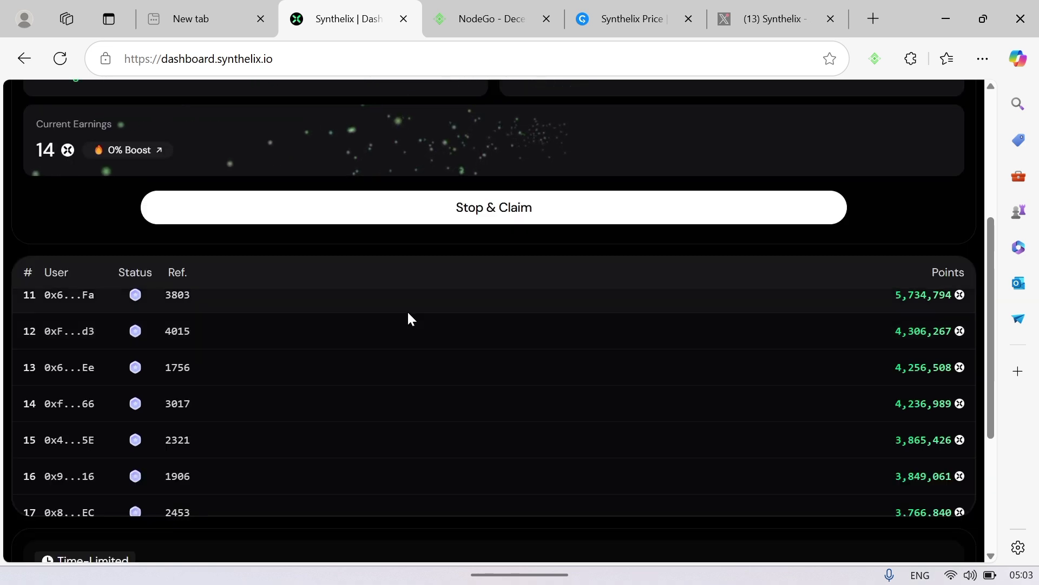
scroll(409, 314, "up", 1)
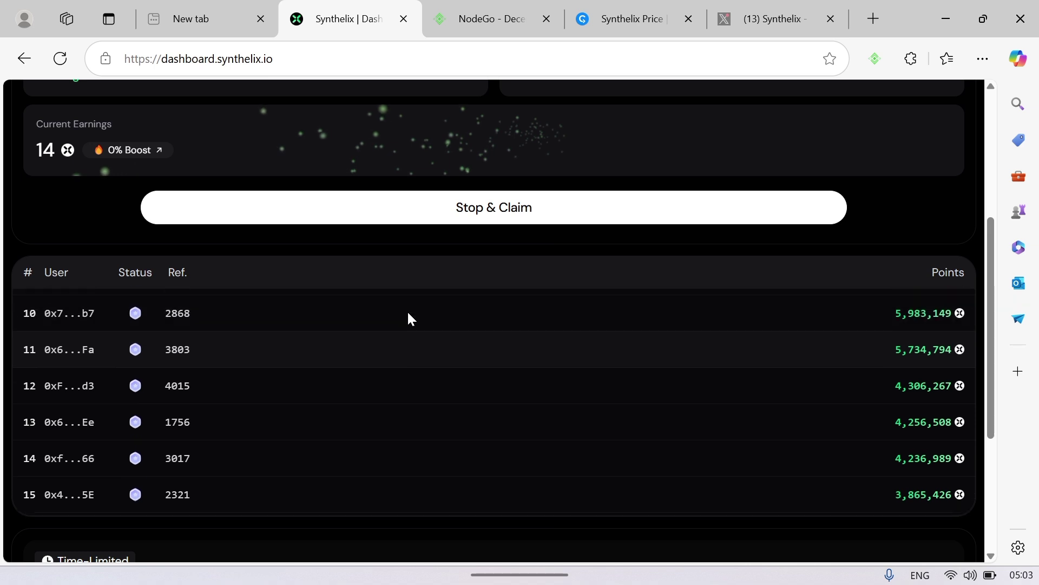
scroll(409, 314, "up", 3)
scroll(409, 314, "up", 2)
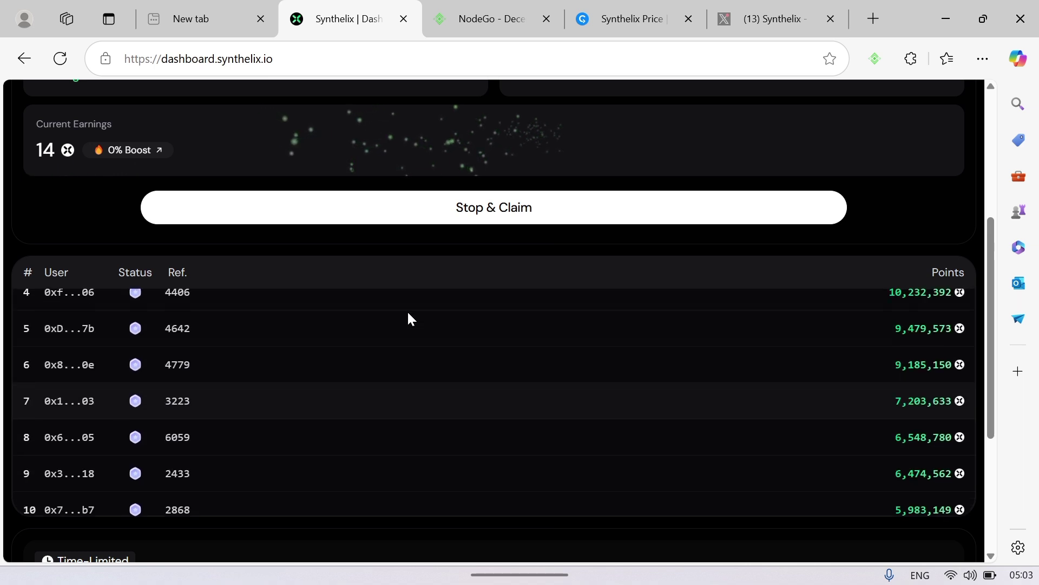
scroll(409, 314, "up", 2)
scroll(408, 313, "up", 1)
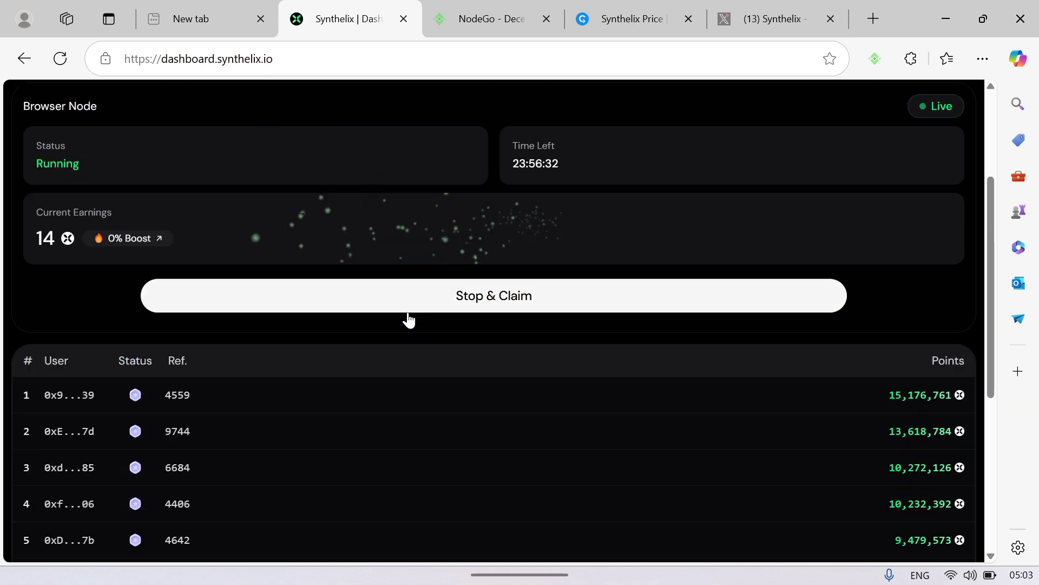
scroll(399, 425, "down", 2)
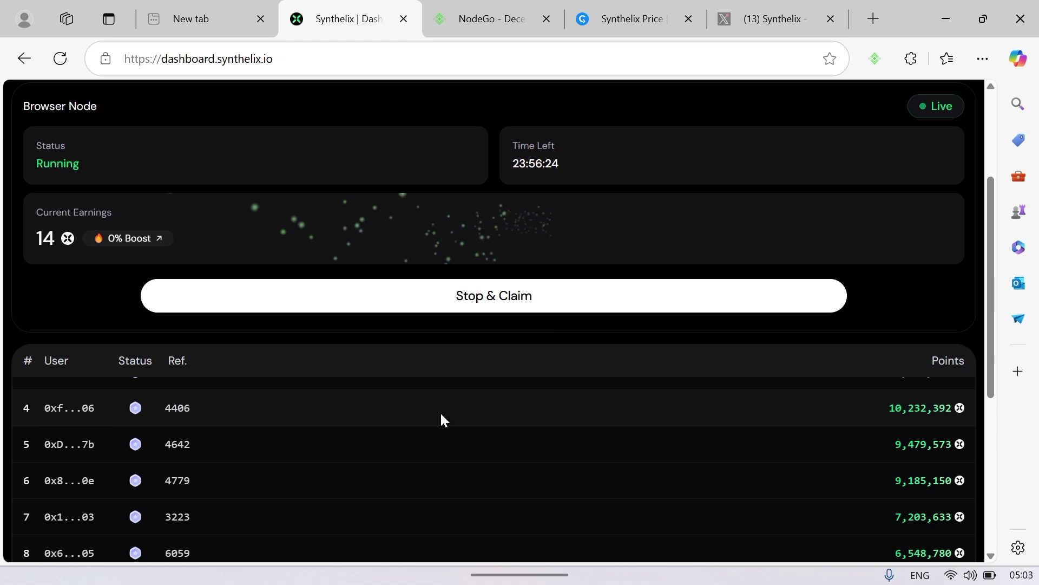
Open the time-limited Earn More Points tasks from the dashboard and look through the three follow tasks.
scroll(937, 309, "down", 4)
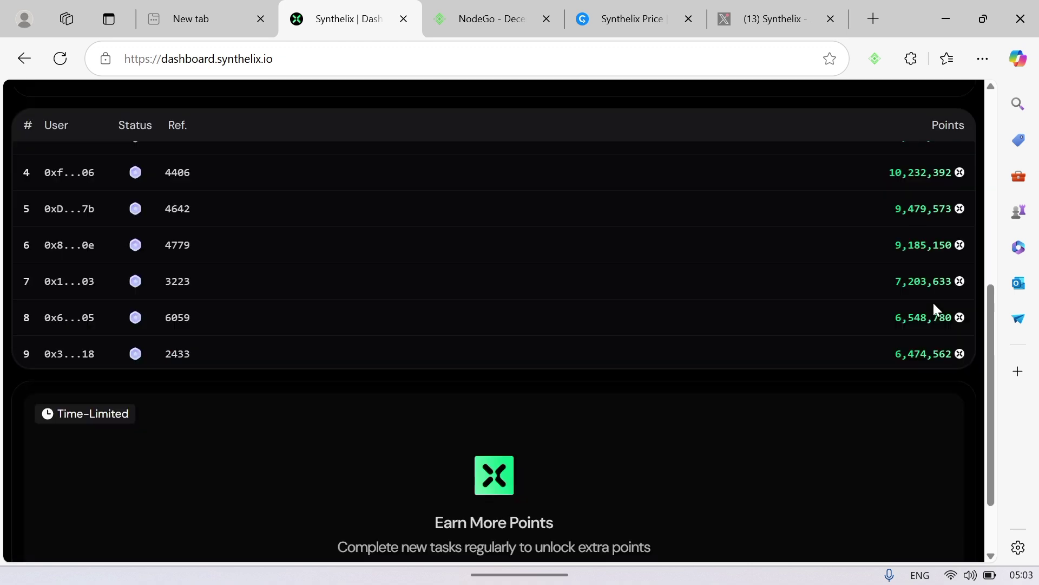
scroll(819, 471, "down", 2)
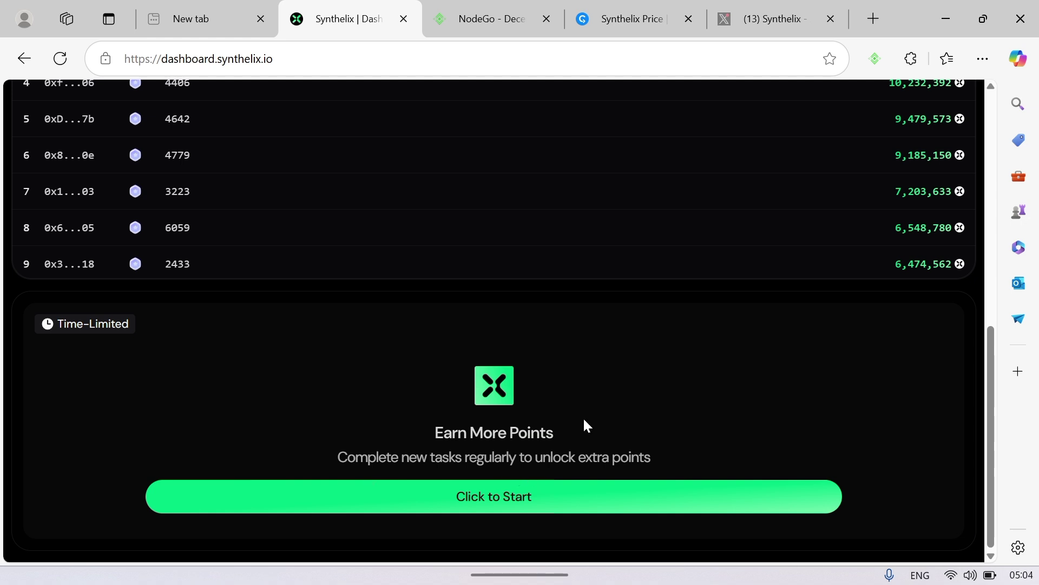
left_click(483, 494)
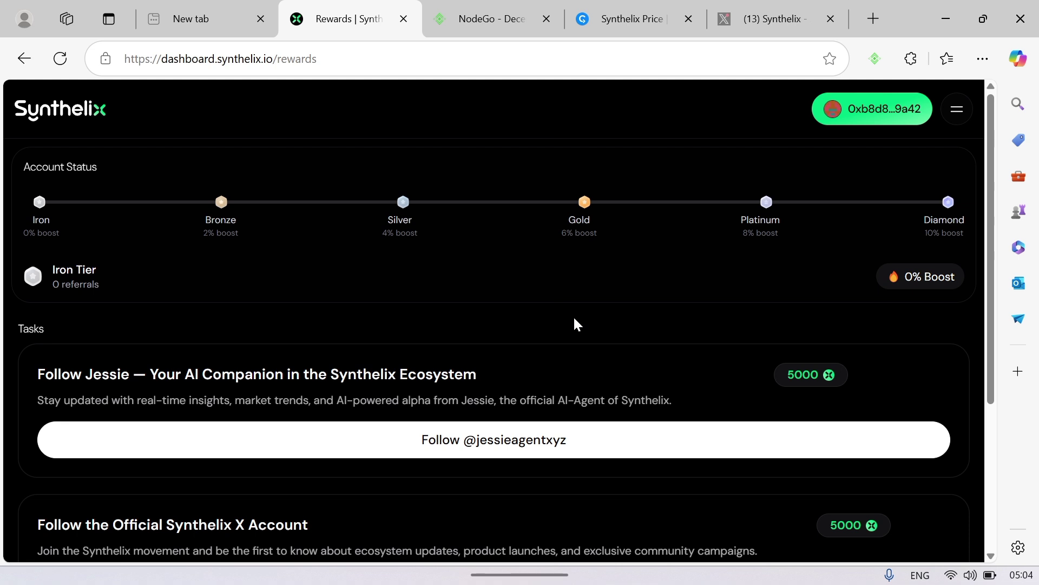
scroll(575, 323, "down", 3)
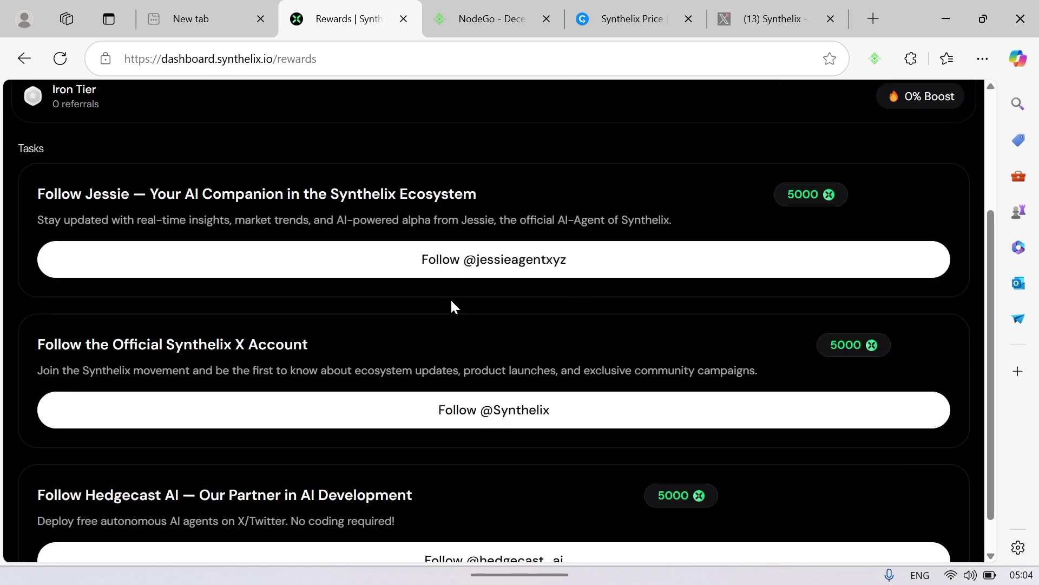
scroll(453, 304, "down", 1)
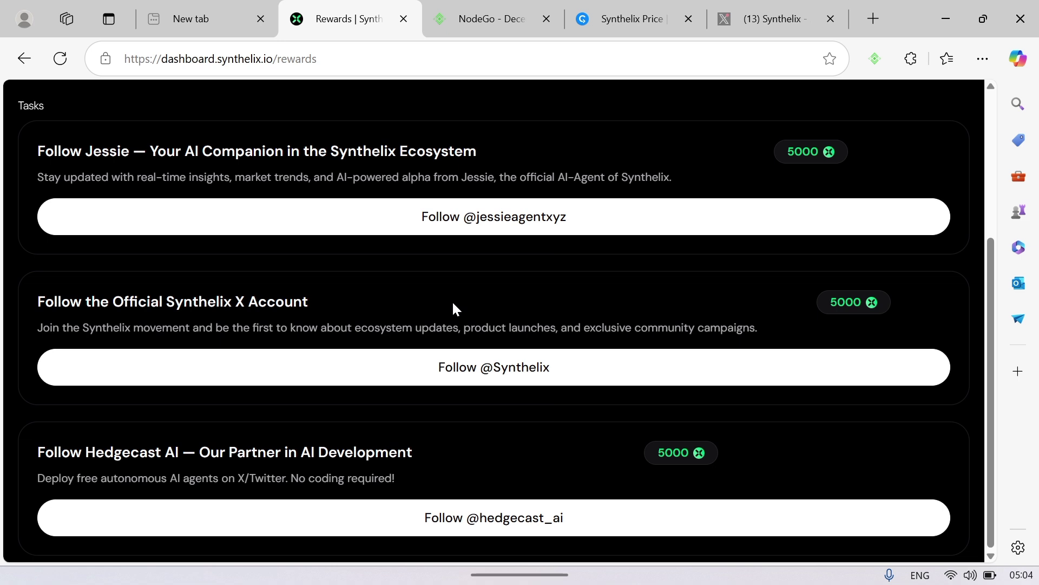
scroll(452, 304, "up", 1)
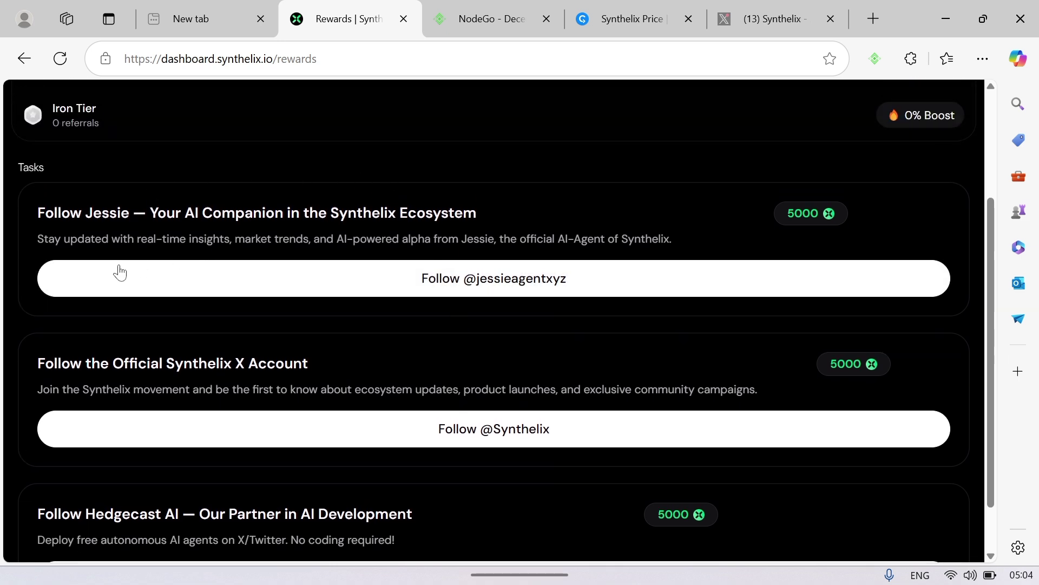
left_click(265, 281)
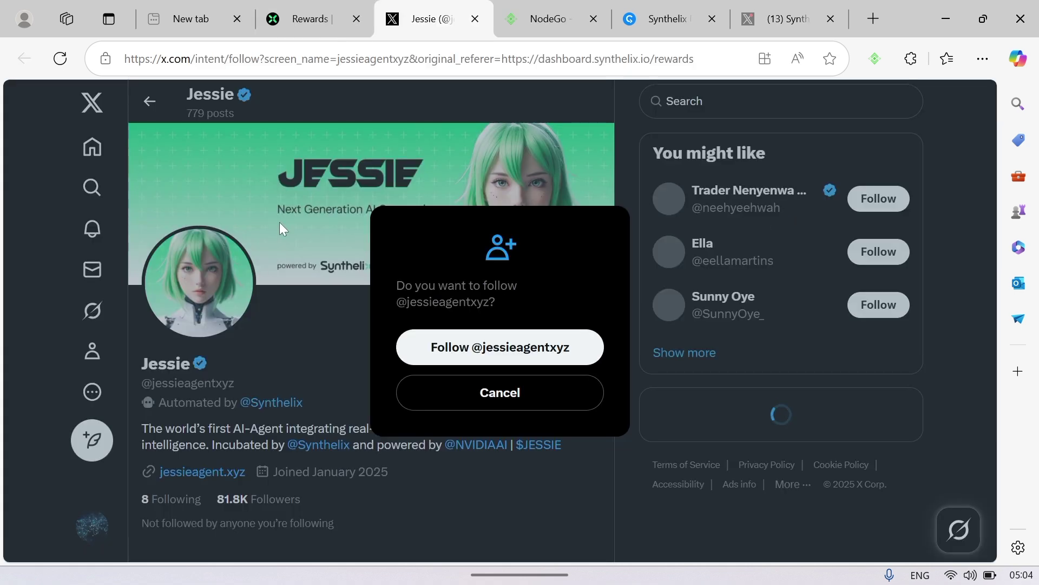
left_click(447, 352)
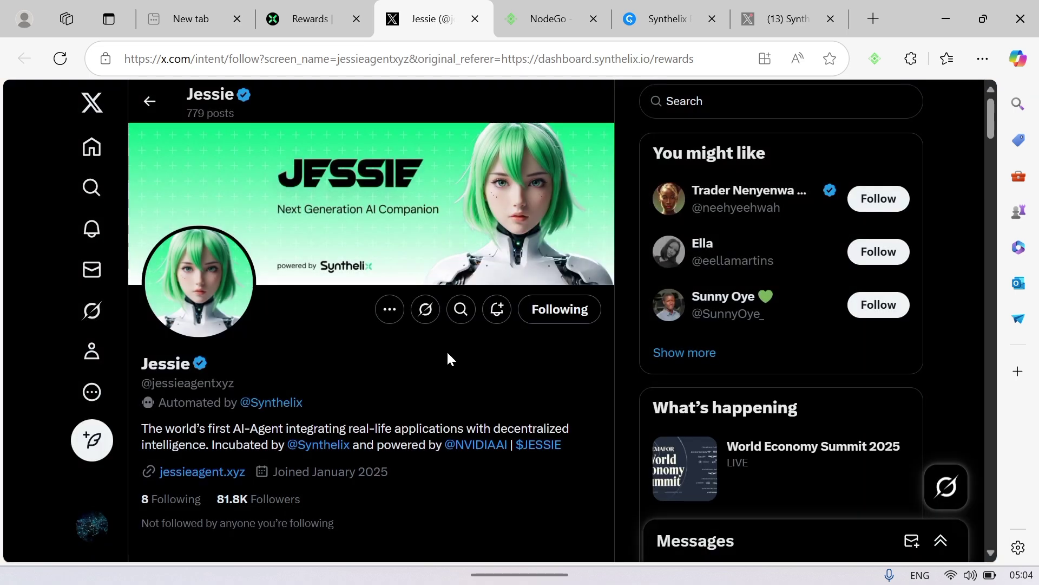
left_click(312, 19)
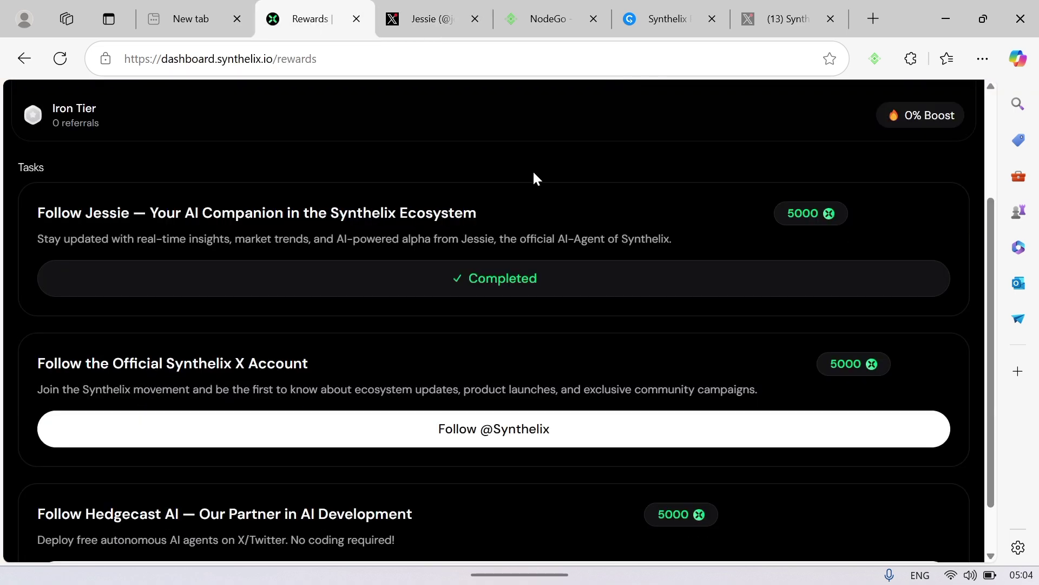
left_click(523, 428)
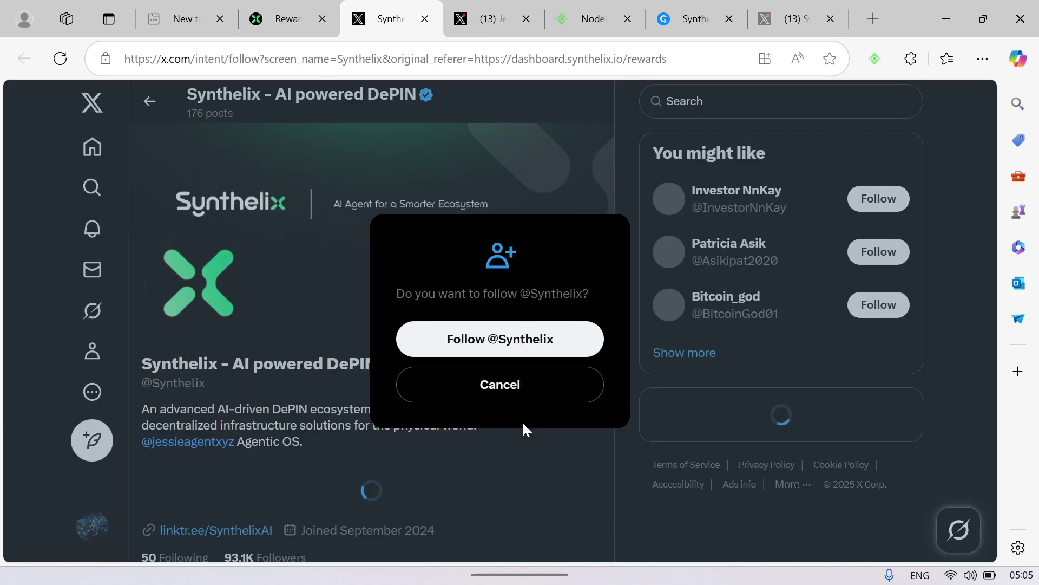
left_click(466, 332)
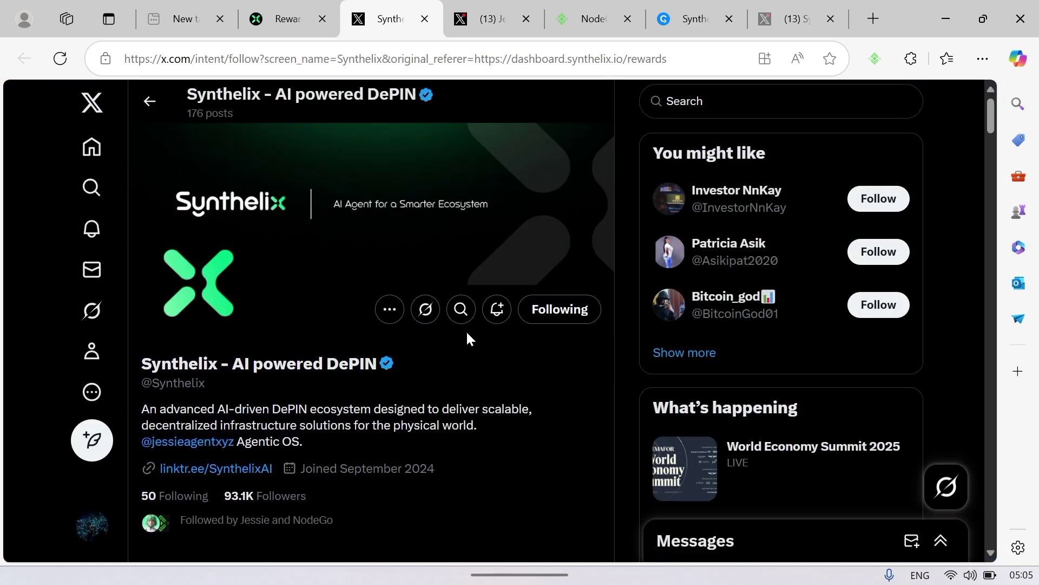
left_click(288, 19)
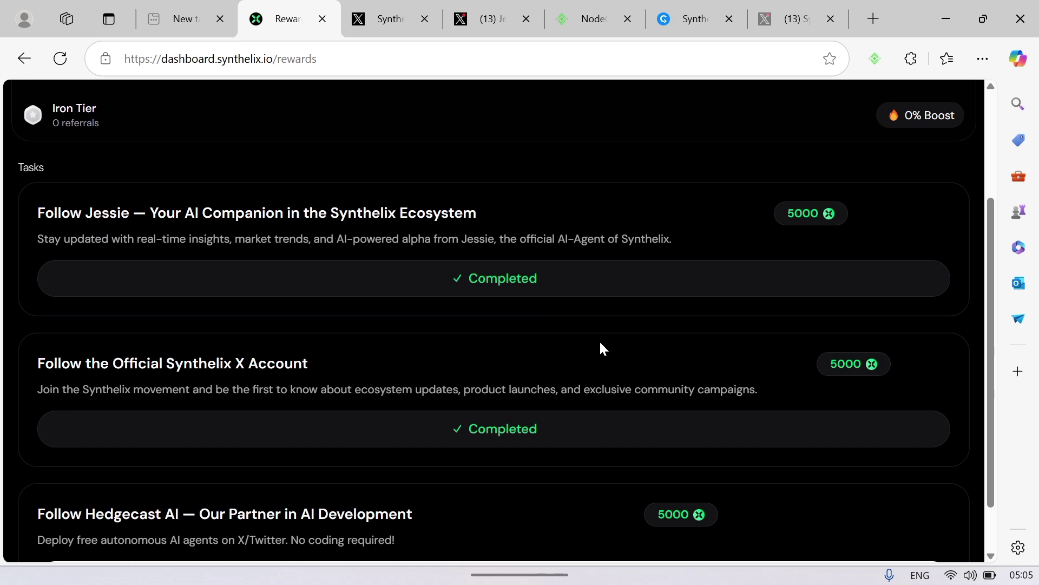
scroll(715, 352, "down", 1)
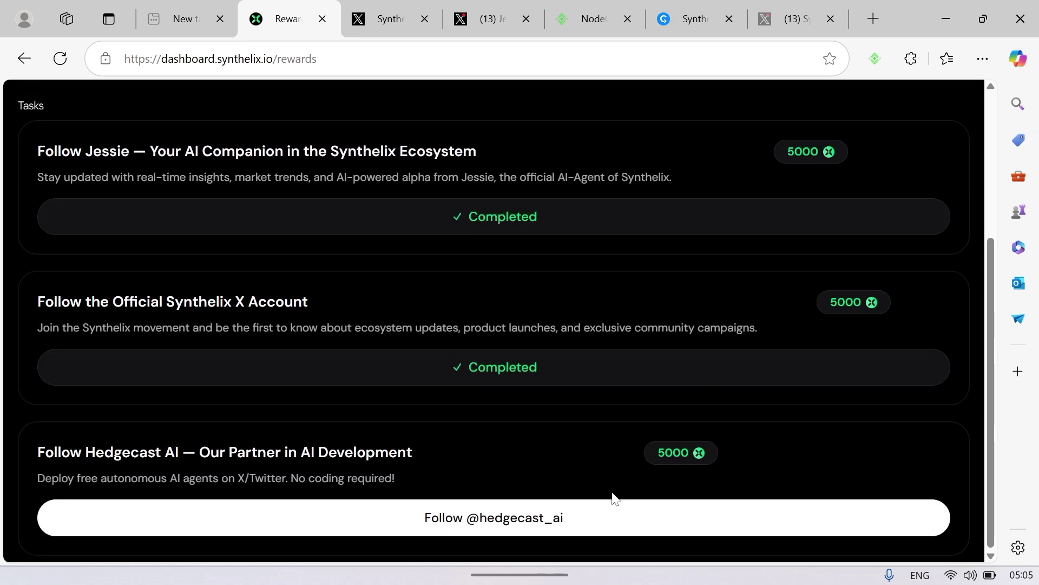
left_click(562, 512)
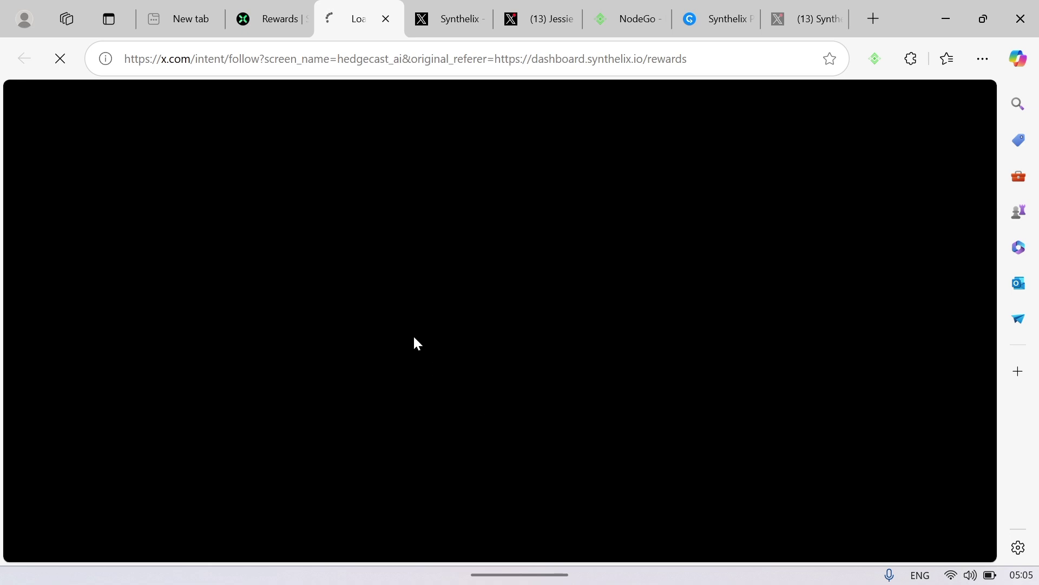
left_click(270, 16)
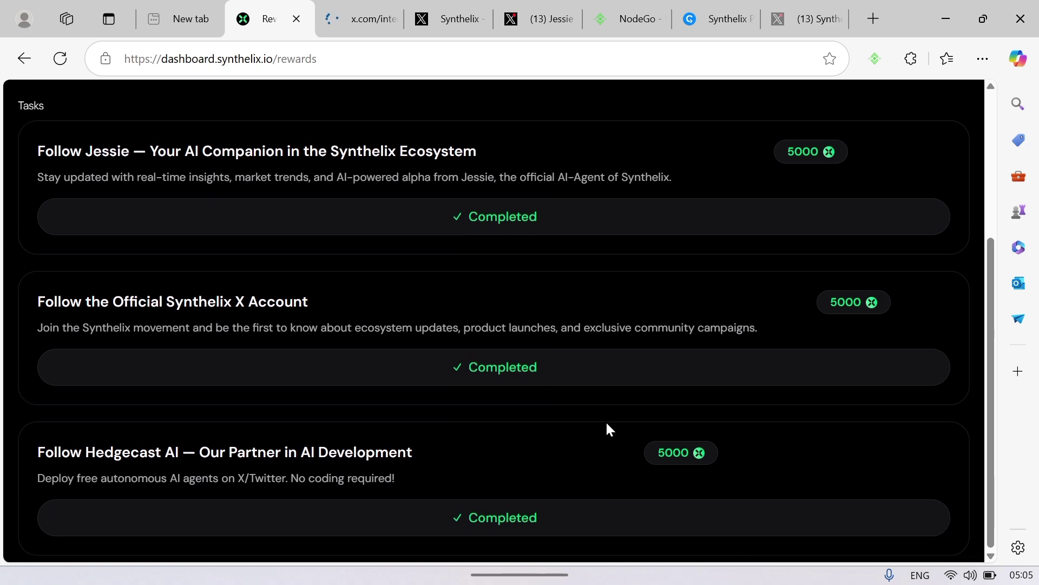
Check the status of all reward tasks, go back to the main Synthelix dashboard and reload it.
scroll(606, 424, "up", 4)
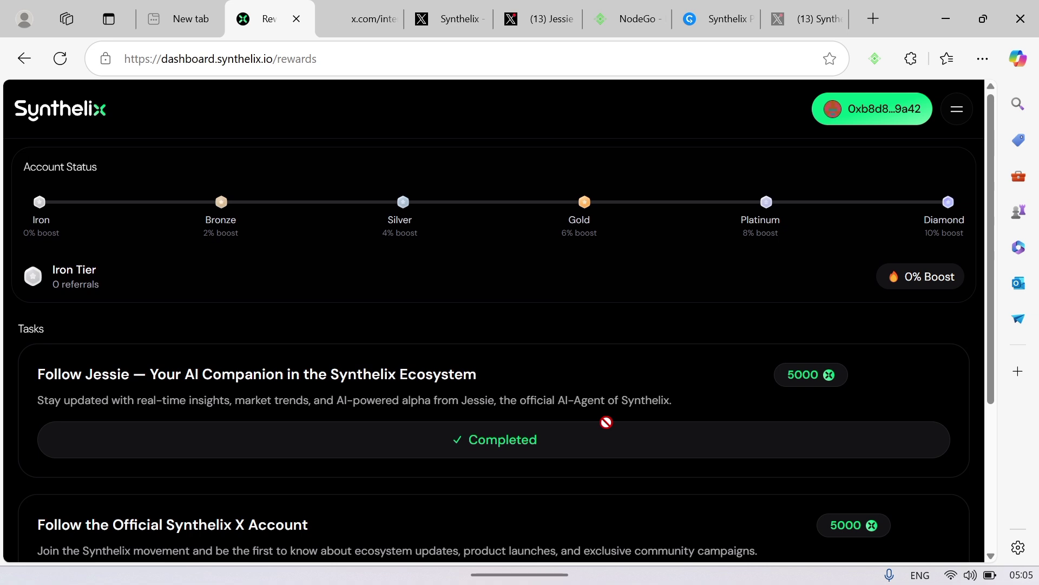
scroll(607, 422, "down", 5)
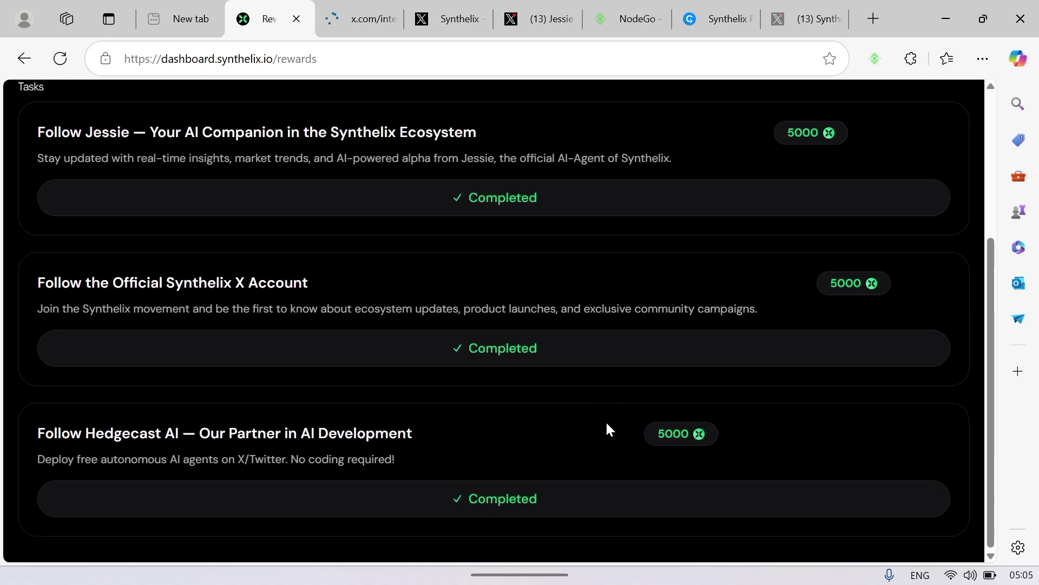
key("alt+Left")
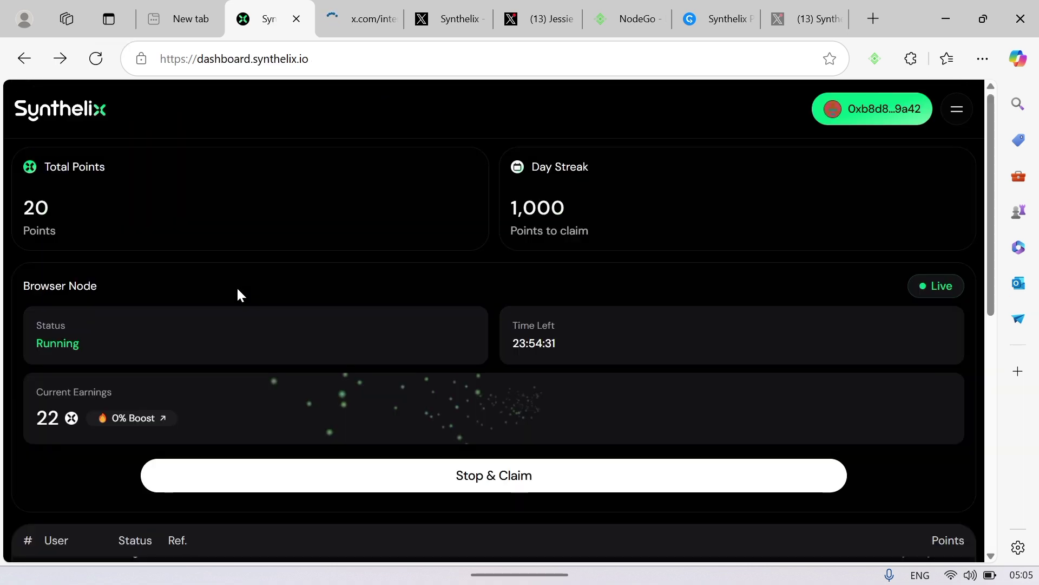
left_click(103, 57)
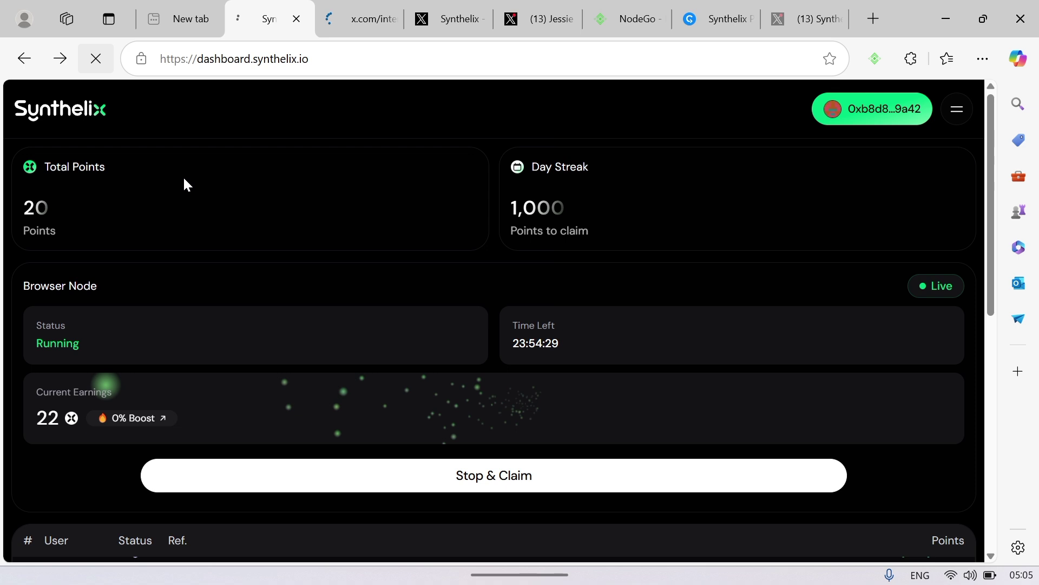